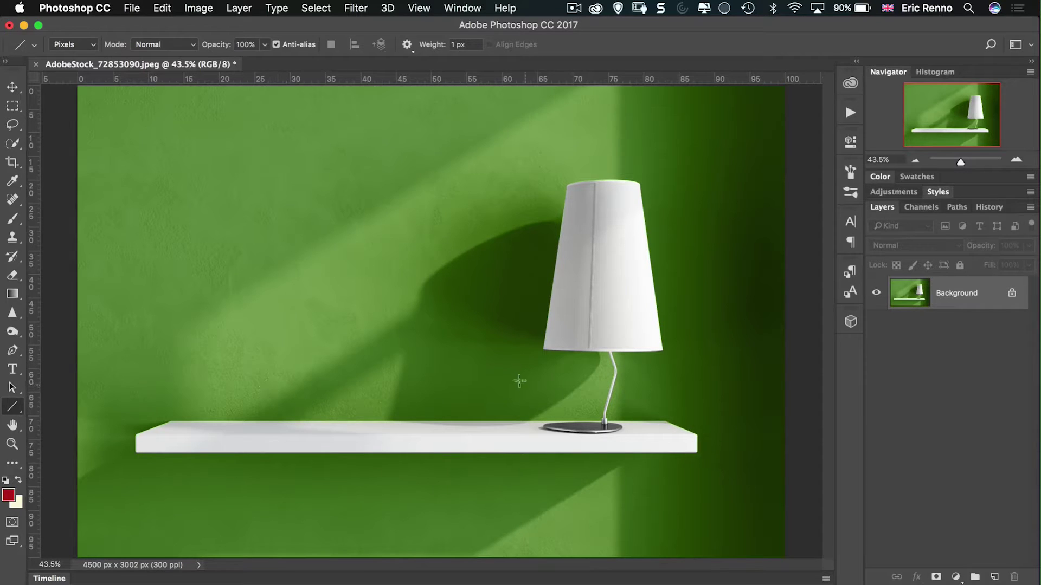
# - Type the word HOME as a new text layer on the wall
pyautogui.click(12, 370)
pyautogui.click(248, 301)
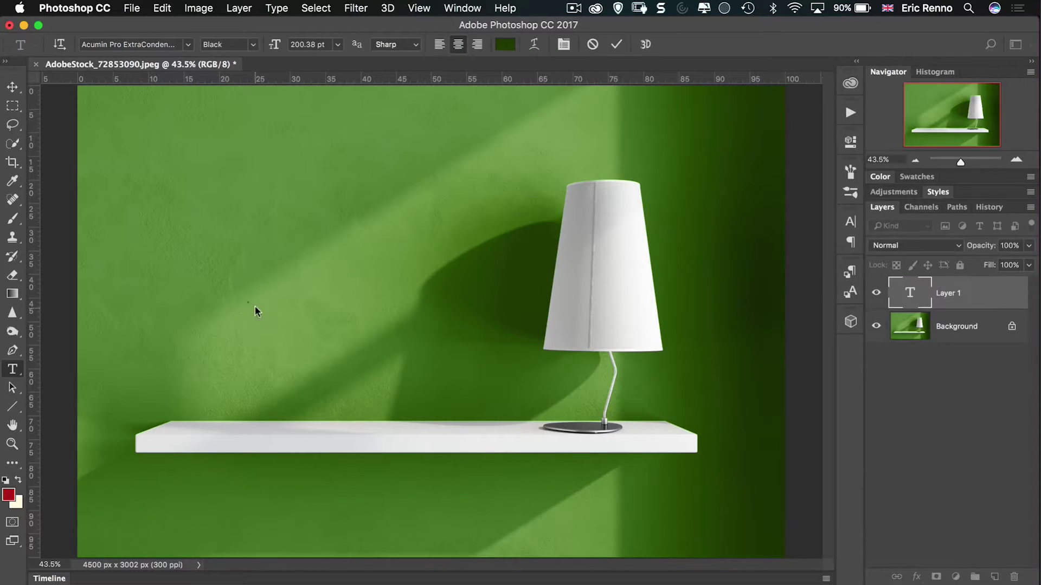
pyautogui.write('HOME')
pyautogui.press('super+Return')
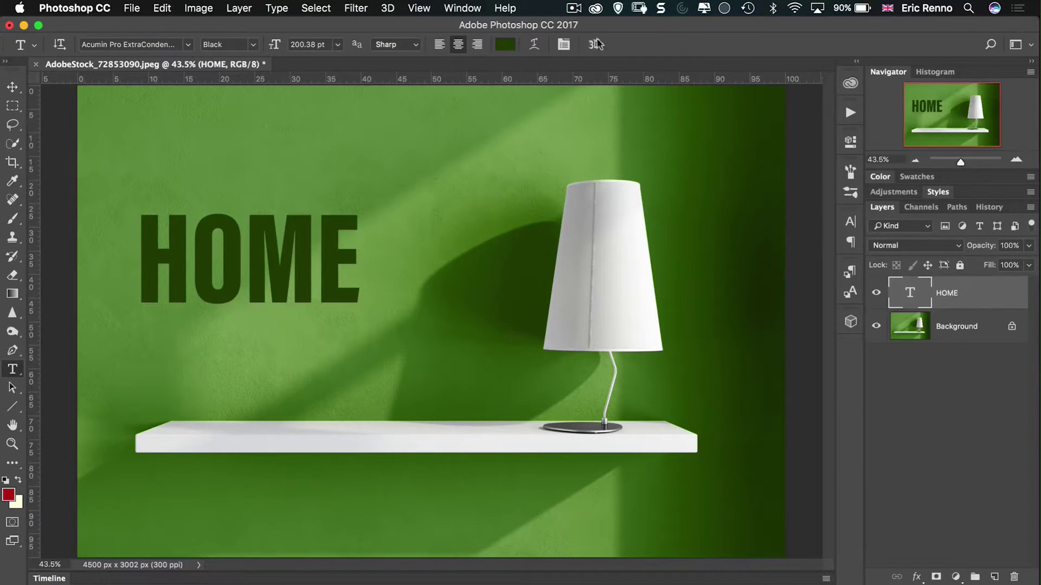
# - Move HOME onto the wall above the left half of the shelf
pyautogui.click(11, 87)
pyautogui.moveTo(274, 266); pyautogui.dragTo(428, 381)
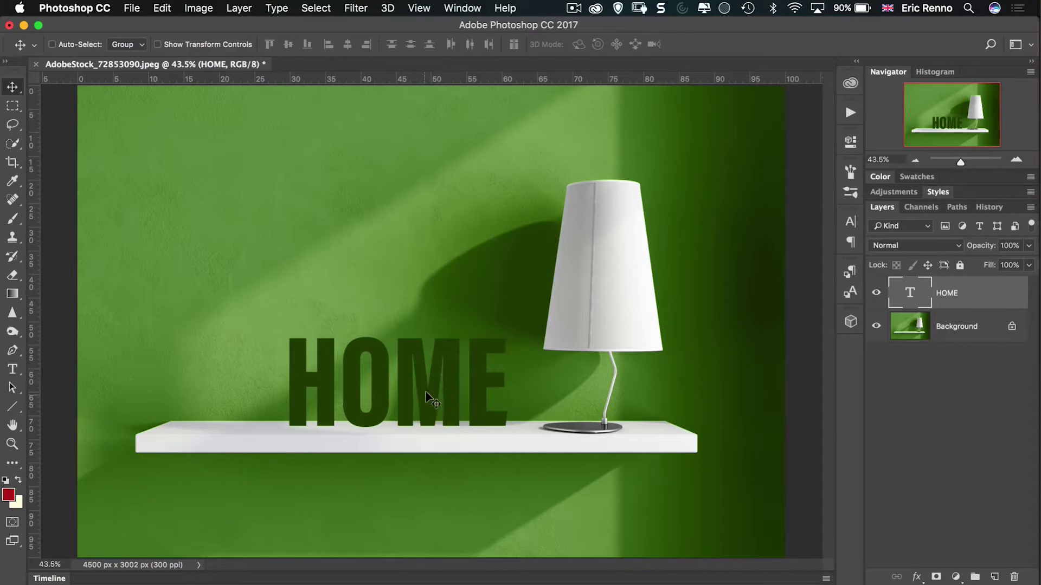
pyautogui.moveTo(429, 398); pyautogui.dragTo(409, 301)
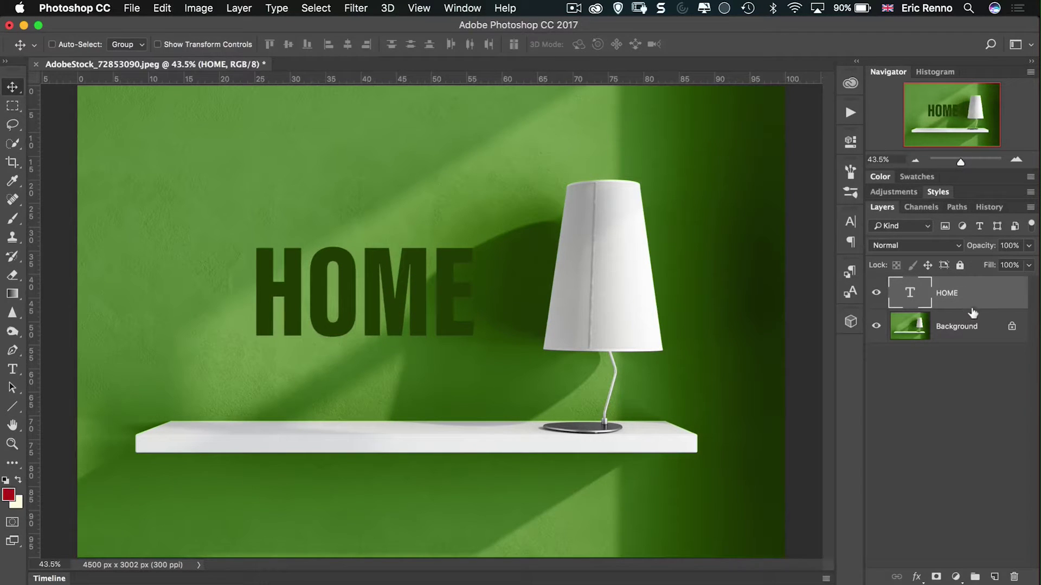
# - Extrude HOME in the 3D workspace at 342.73 px depth and orbit the grid to match the shelf
pyautogui.click(1031, 46)
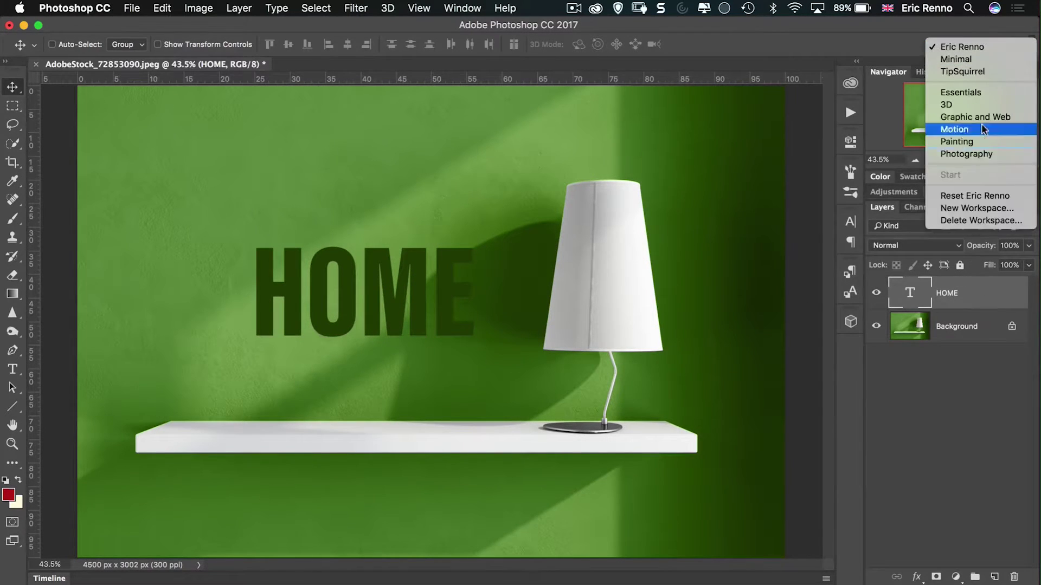
pyautogui.click(841, 348)
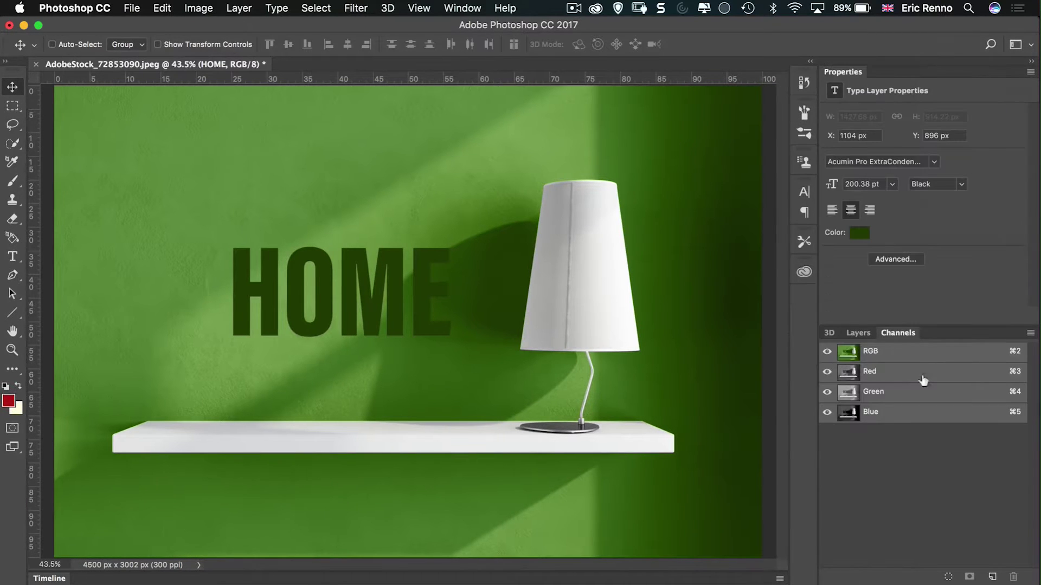
pyautogui.click(830, 333)
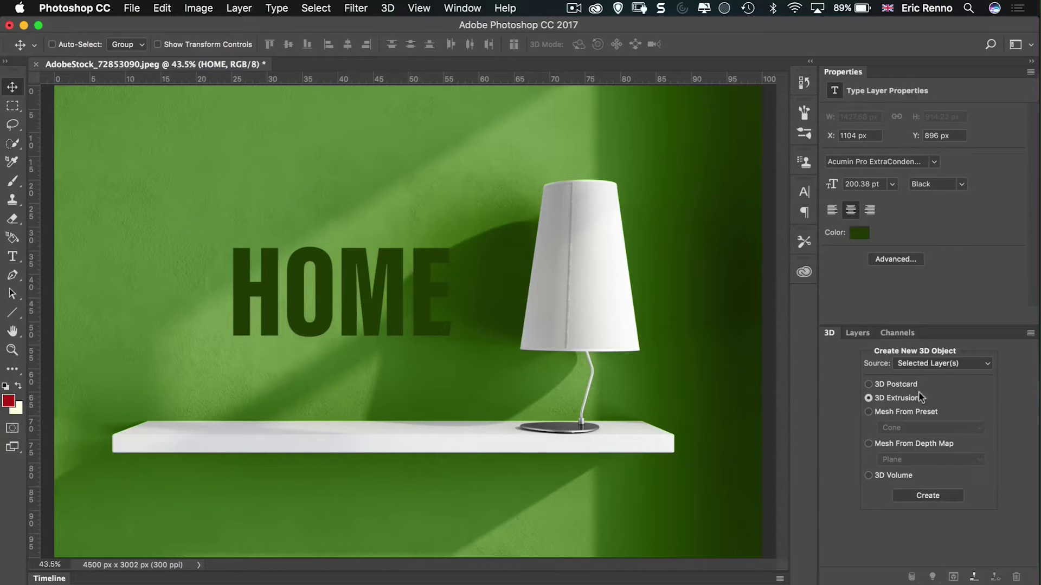
pyautogui.click(920, 498)
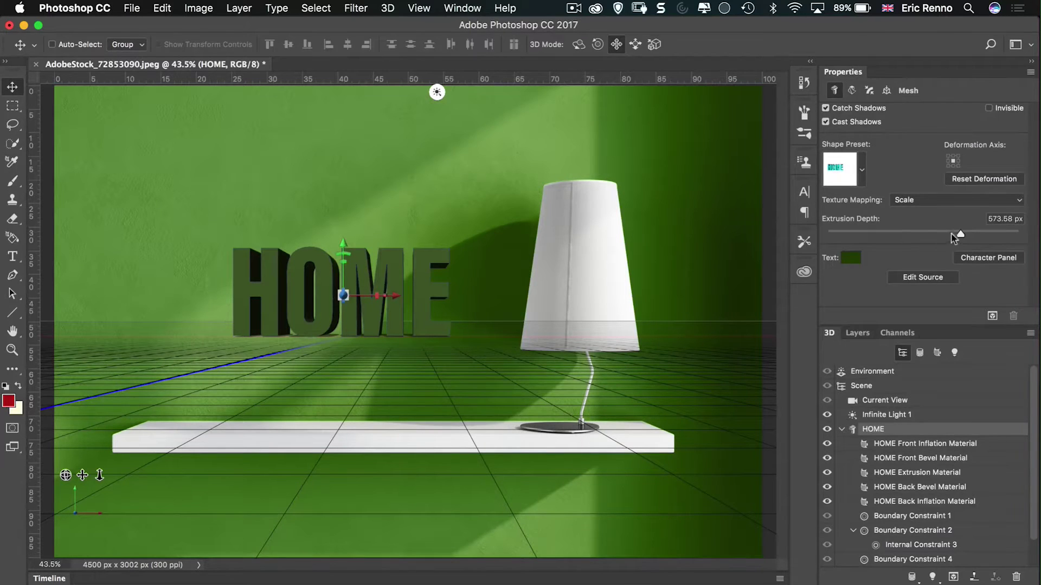
pyautogui.moveTo(961, 238); pyautogui.dragTo(948, 238)
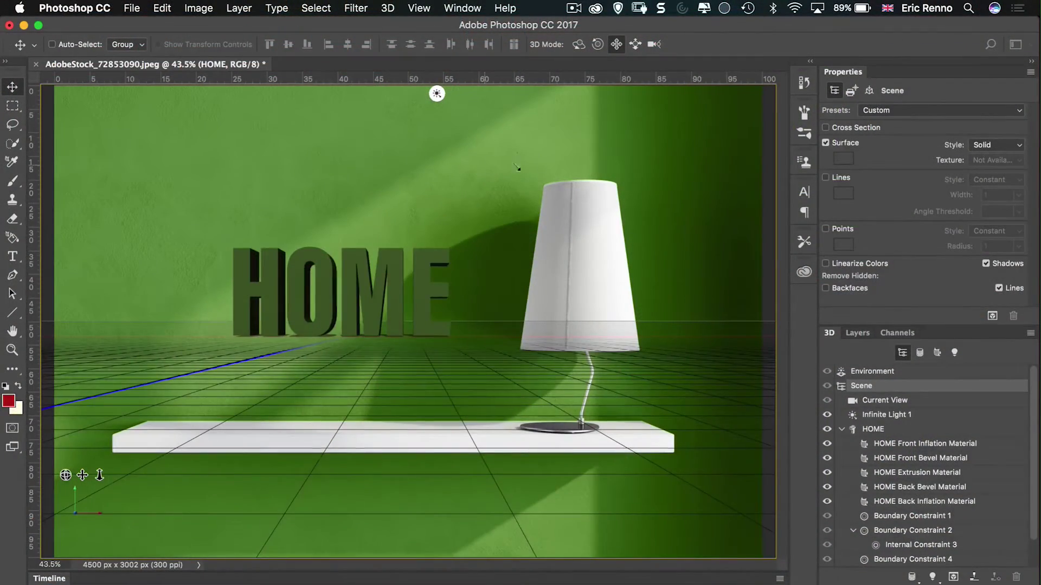
pyautogui.moveTo(518, 168); pyautogui.dragTo(629, 360)
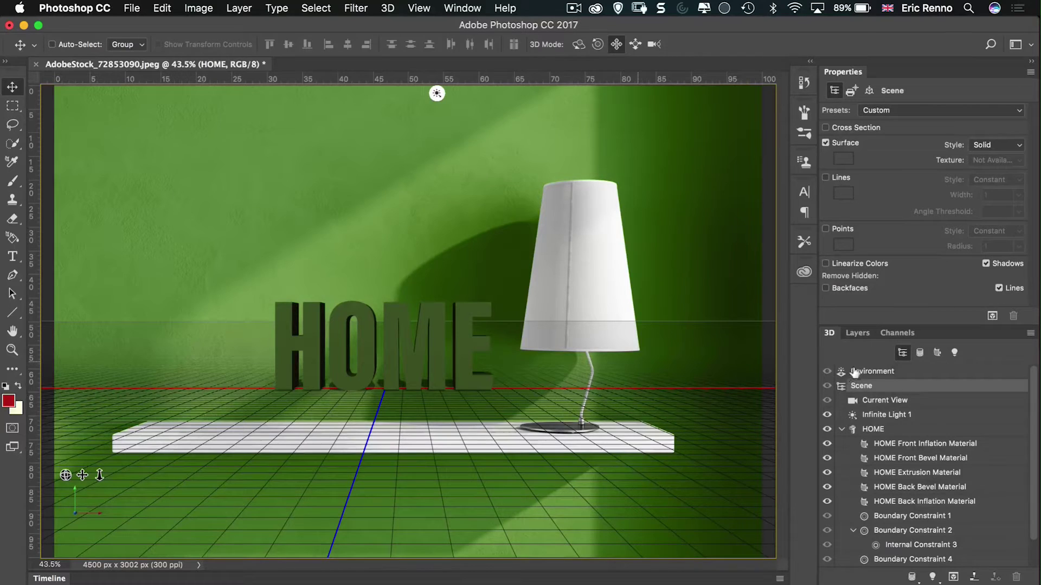
# - Hide the 3D HOME layer and add horizontal guides at the shelf's front and back edges
pyautogui.click(858, 332)
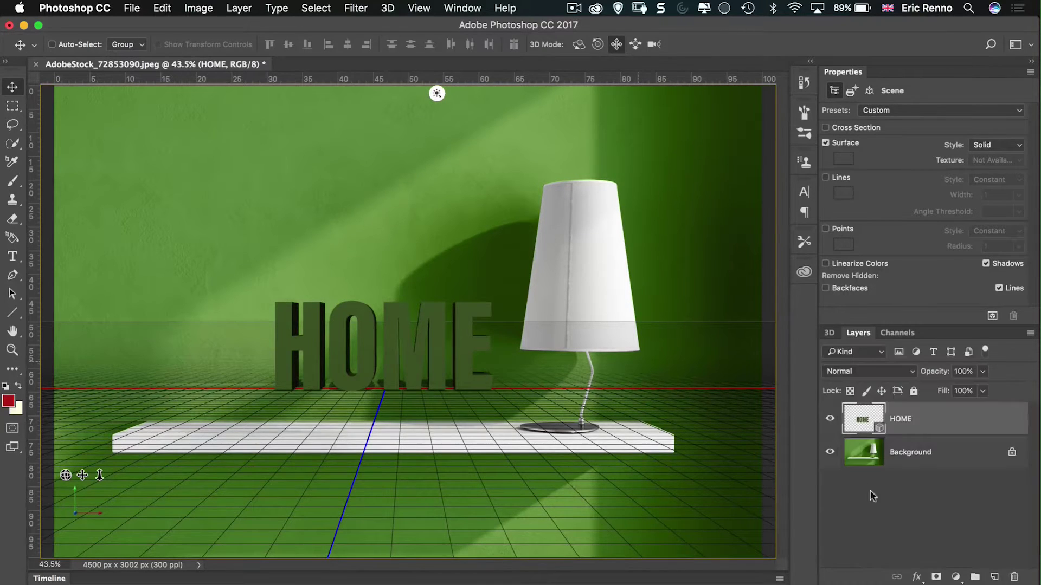
pyautogui.click(830, 419)
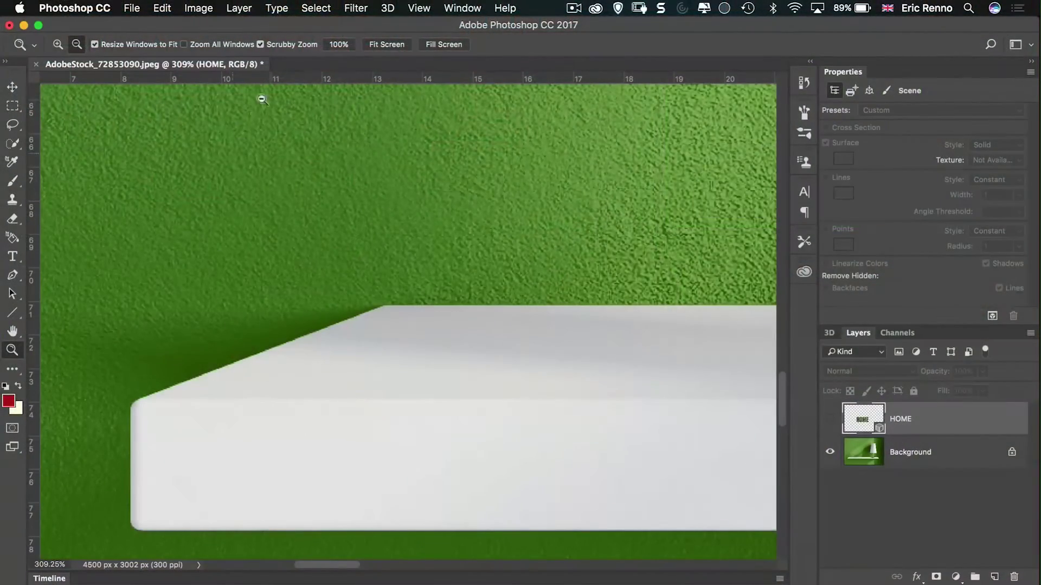
pyautogui.moveTo(345, 79); pyautogui.dragTo(407, 397)
pyautogui.moveTo(438, 85); pyautogui.dragTo(495, 305)
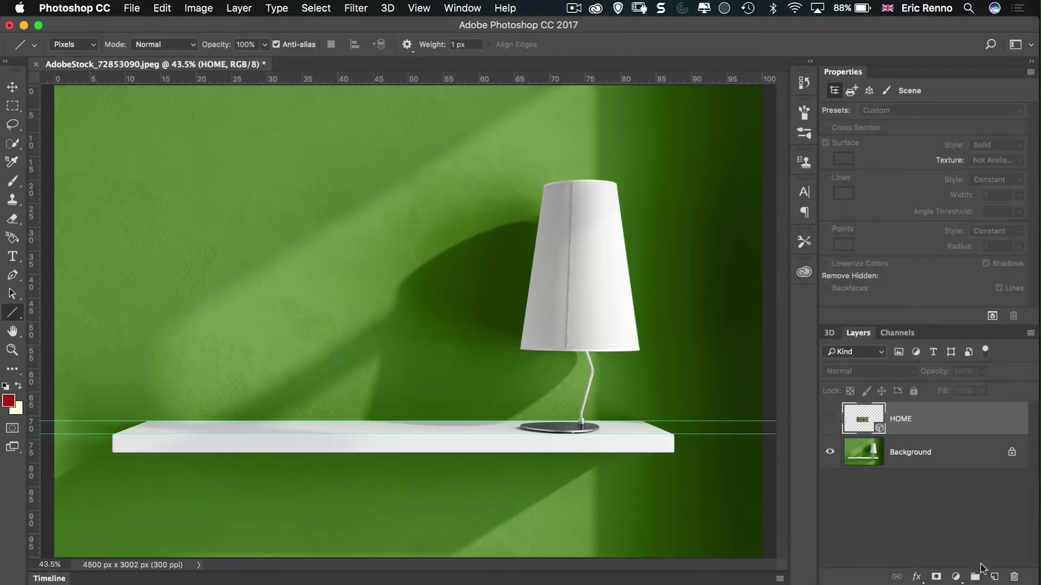
# - Add new empty layers and draw a horizontal line along the shelf
pyautogui.click(994, 578)
pyautogui.click(993, 578)
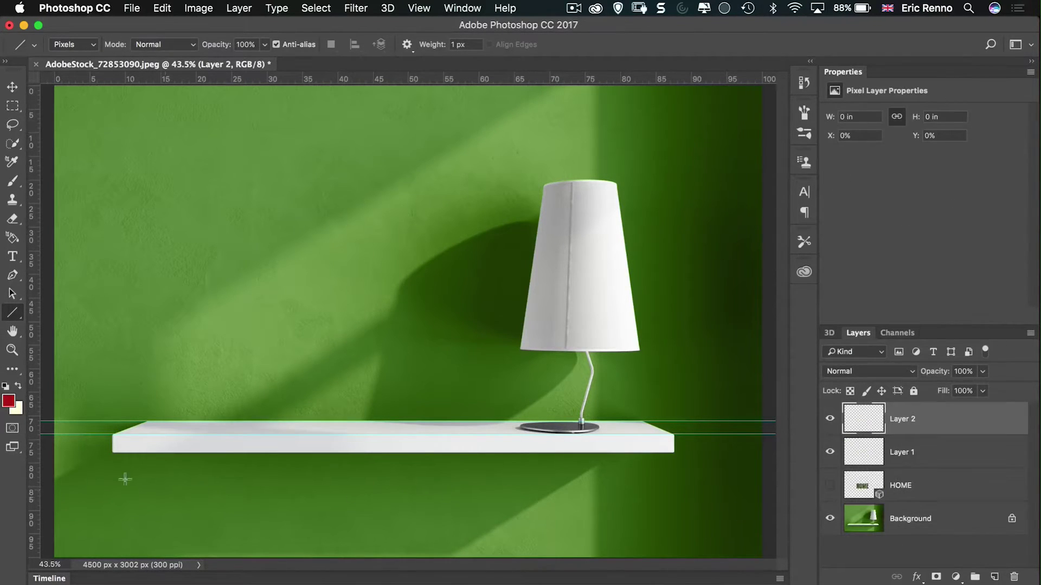
pyautogui.moveTo(92, 433); pyautogui.dragTo(757, 426)
pyautogui.moveTo(120, 420); pyautogui.dragTo(682, 418)
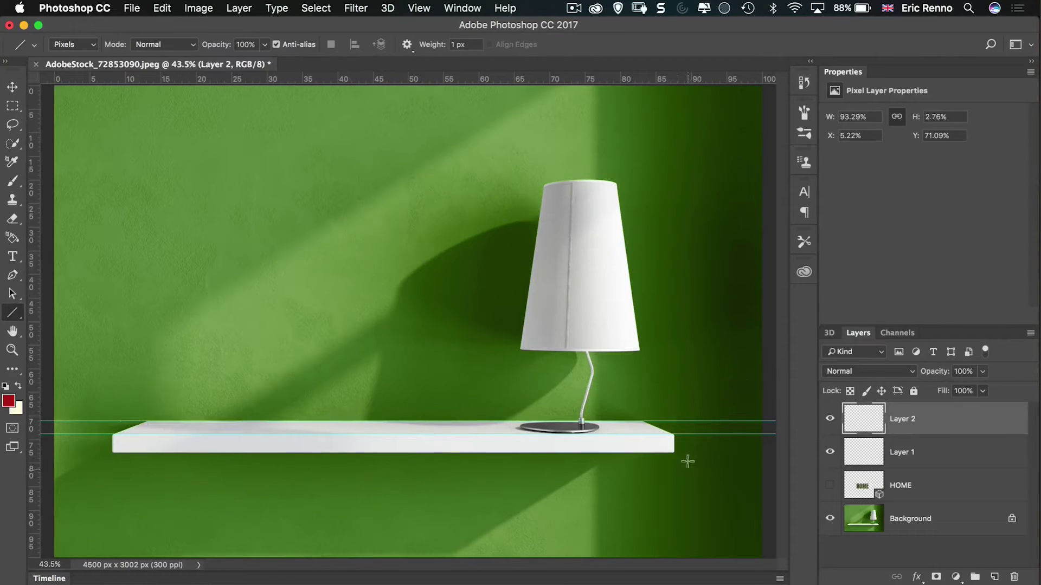
# - Delete the unused Layer 1 and clear the canvas guides
pyautogui.moveTo(847, 474); pyautogui.dragTo(1013, 577)
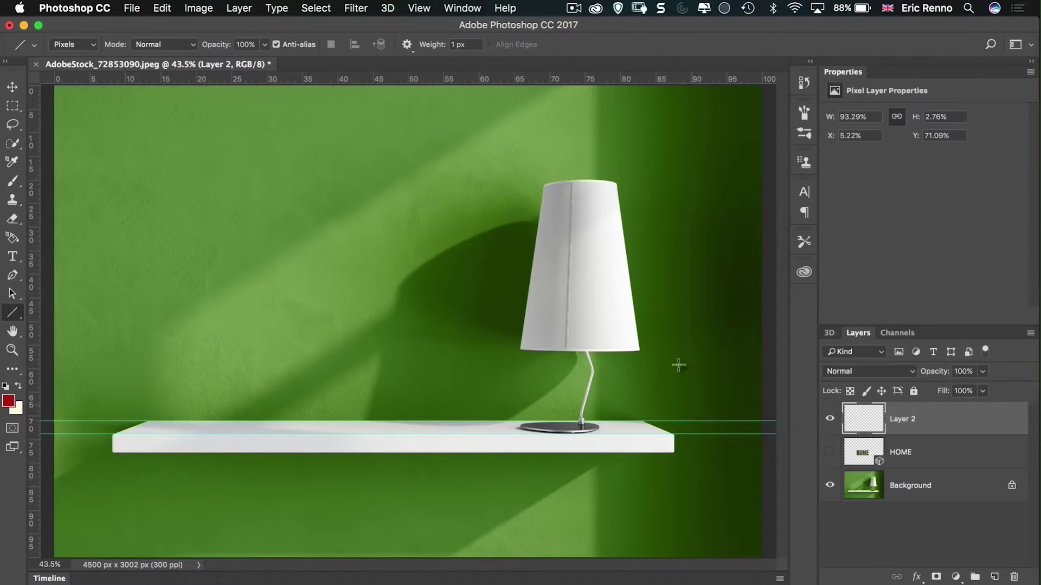
pyautogui.click(387, 8)
pyautogui.moveTo(419, 8)
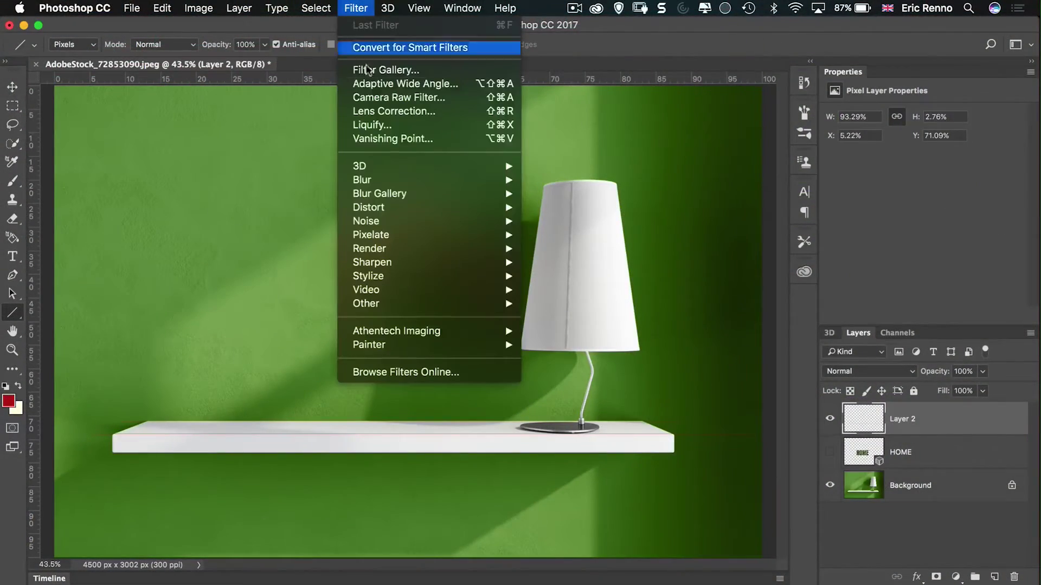
# - In Vanishing Point, create a four-corner plane on the shelf's top surface
pyautogui.click(401, 140)
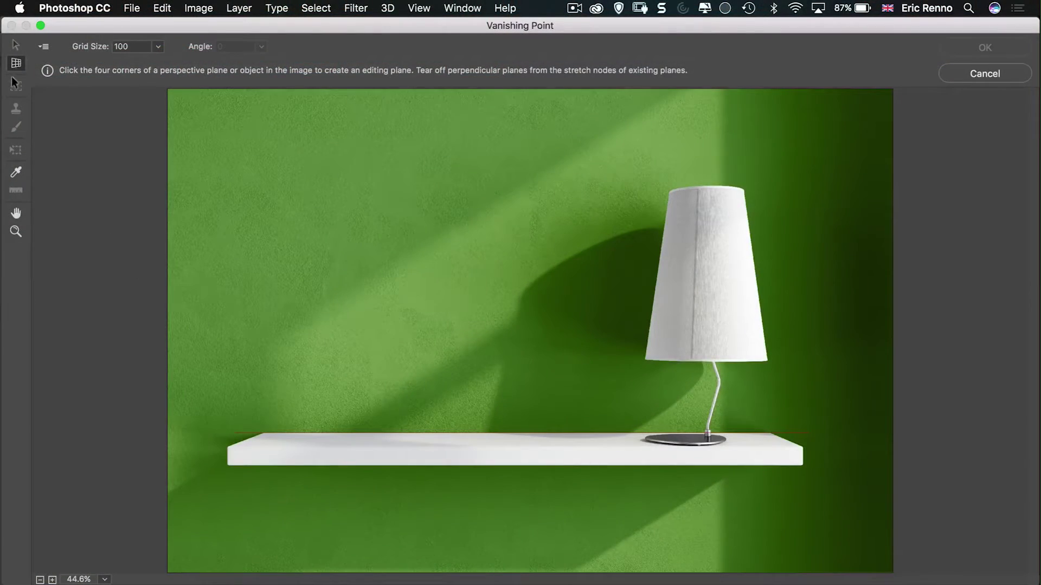
pyautogui.click(229, 446)
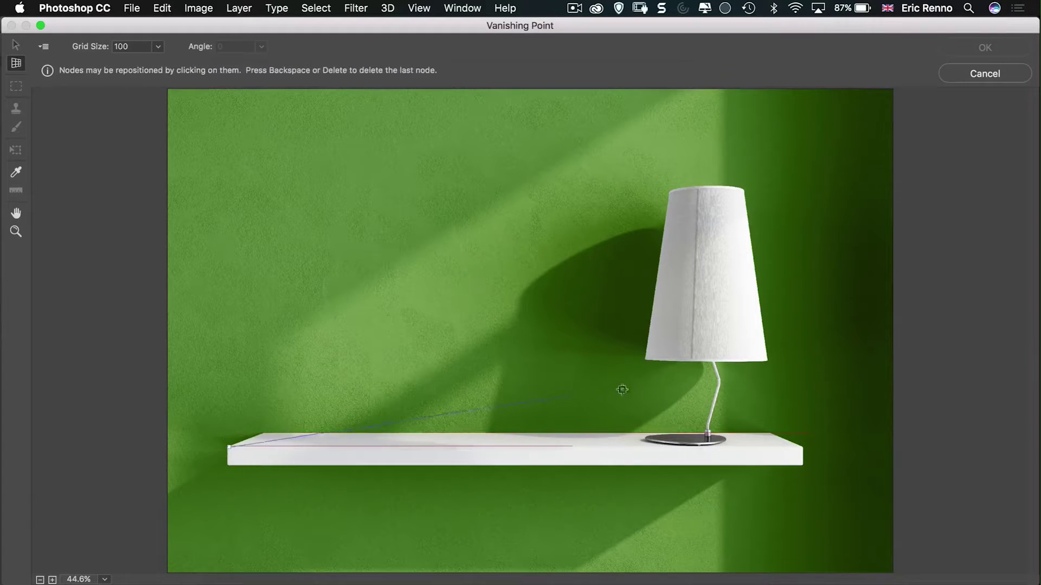
pyautogui.click(805, 446)
pyautogui.click(768, 432)
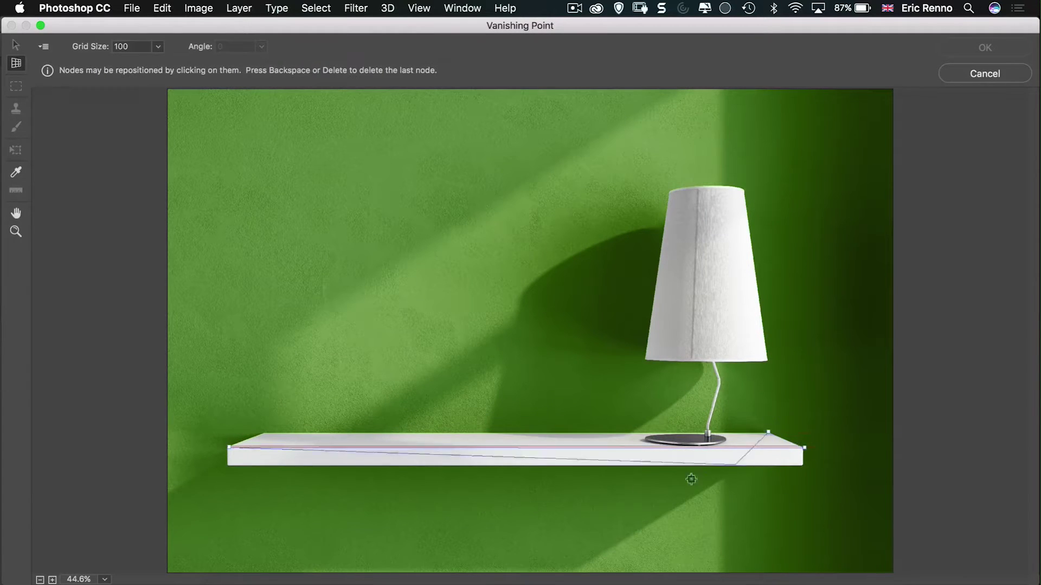
pyautogui.click(263, 433)
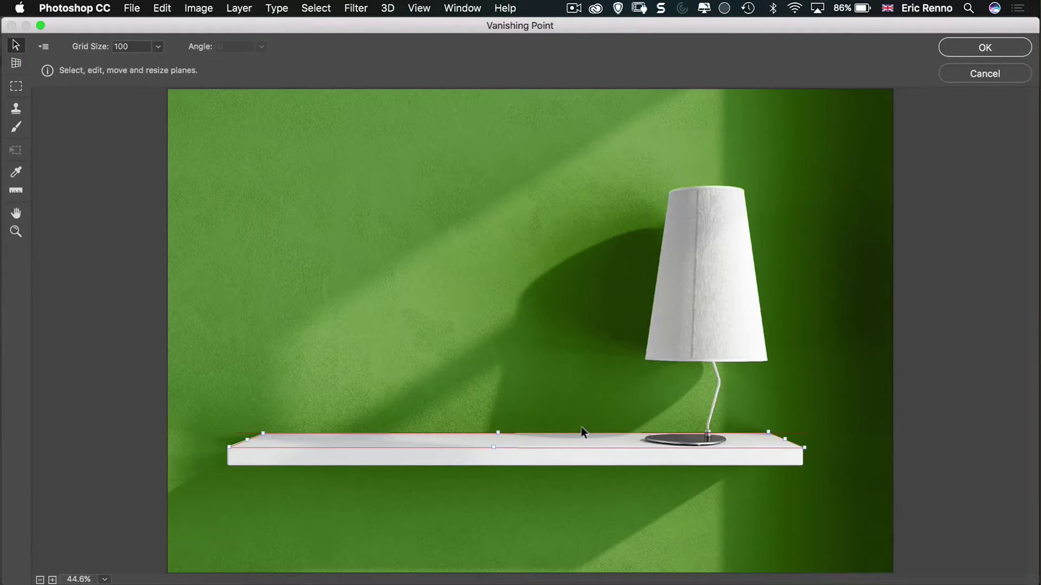
# - Zoom in and adjust the plane's corners to match the shelf edges exactly
pyautogui.click(16, 231)
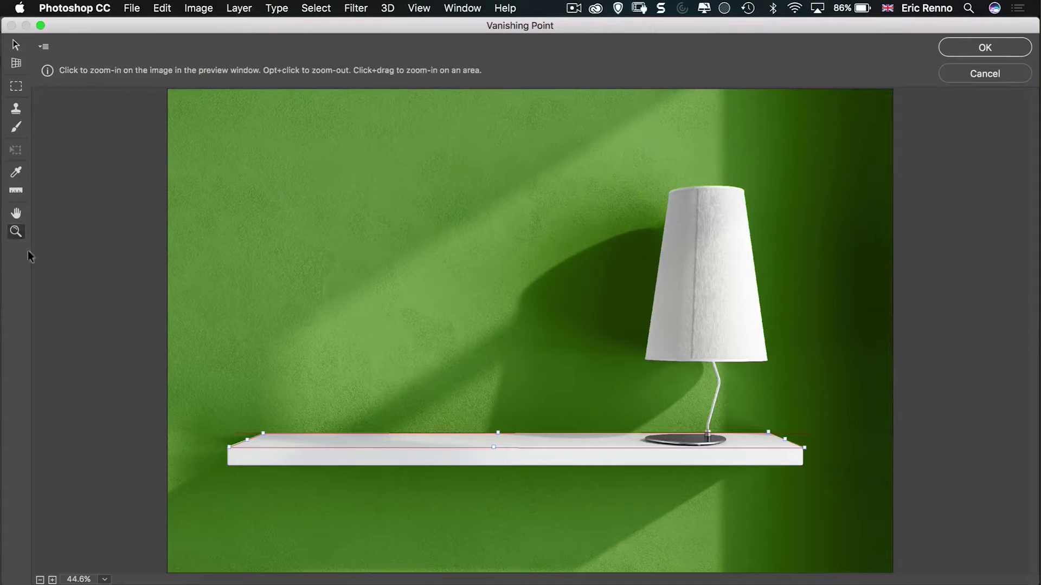
pyautogui.moveTo(212, 417); pyautogui.dragTo(289, 482)
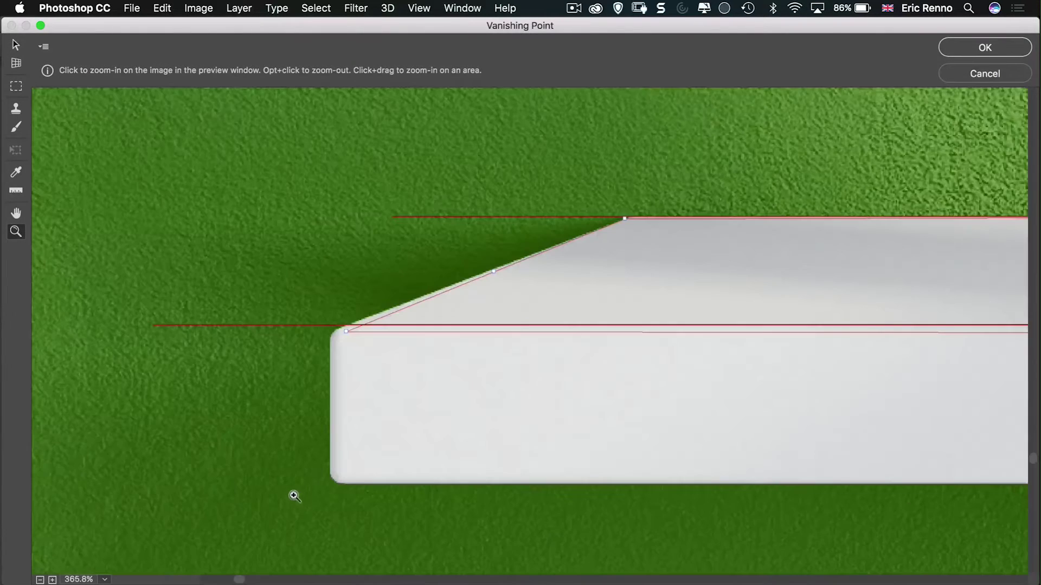
pyautogui.click(16, 46)
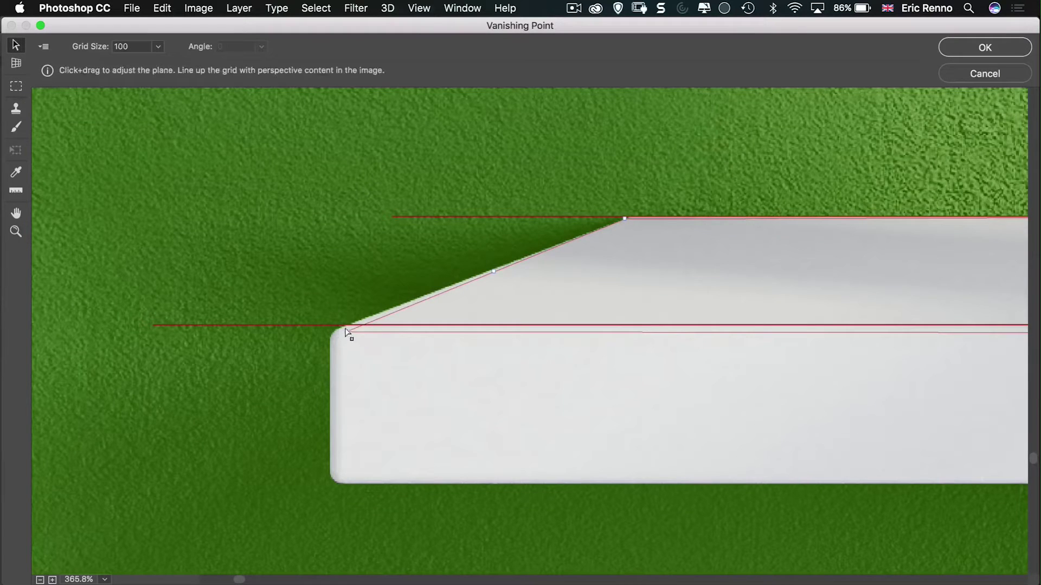
pyautogui.moveTo(346, 331); pyautogui.dragTo(343, 326)
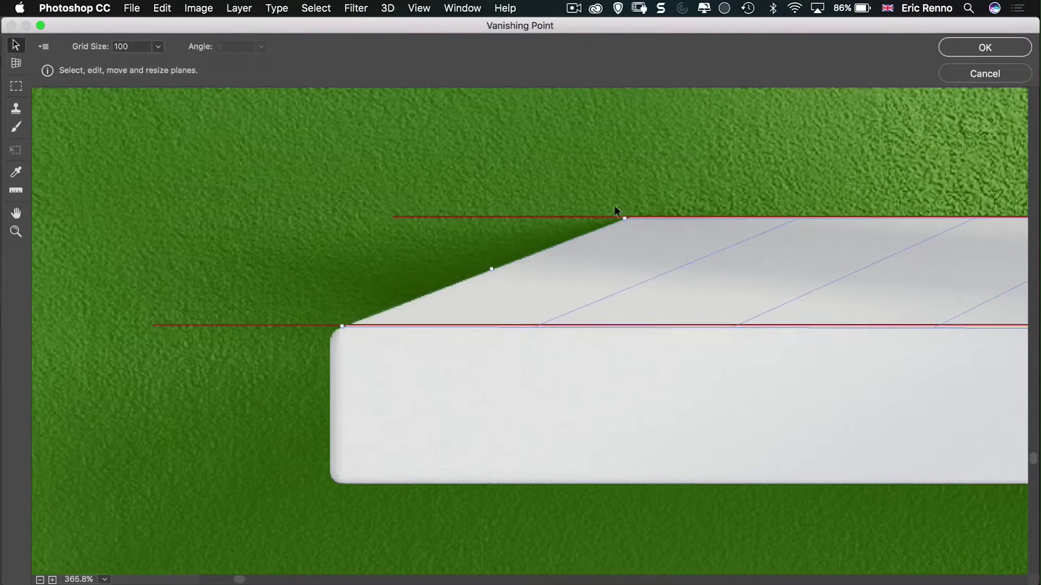
pyautogui.moveTo(625, 217); pyautogui.dragTo(629, 217)
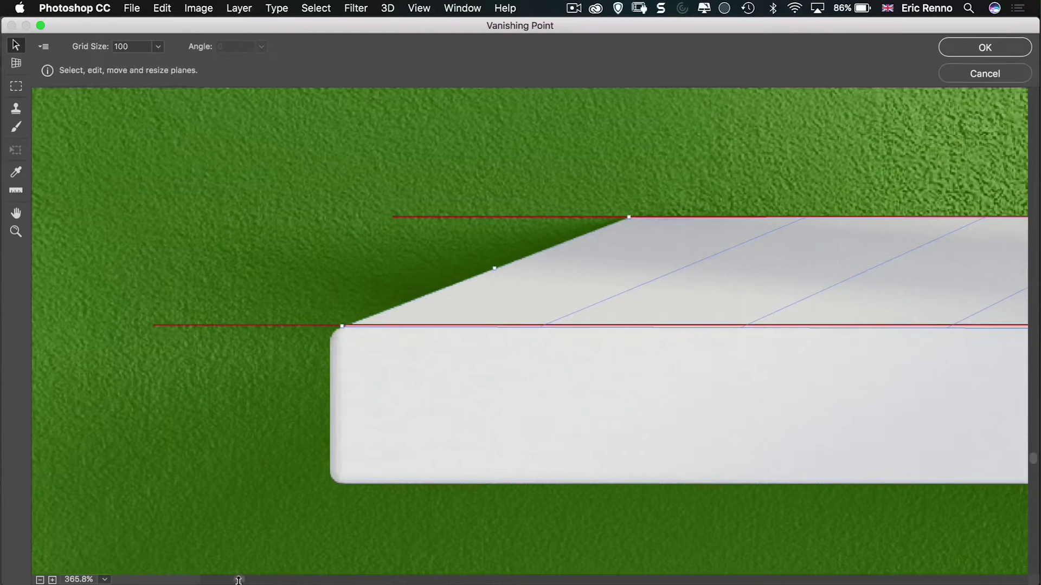
pyautogui.moveTo(238, 581); pyautogui.dragTo(954, 382)
pyautogui.moveTo(727, 341); pyautogui.dragTo(699, 325)
pyautogui.moveTo(432, 208); pyautogui.dragTo(441, 218)
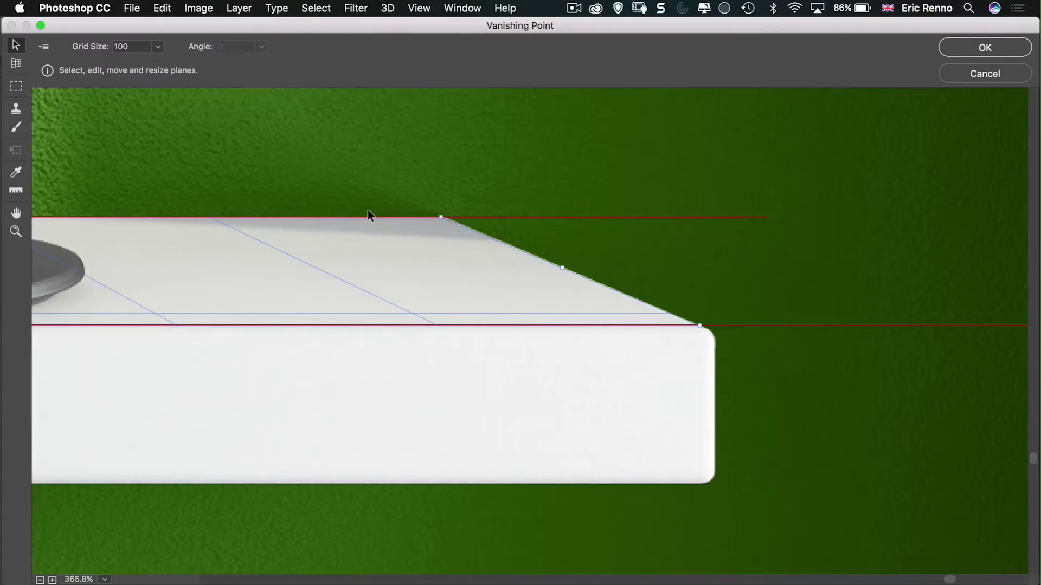
pyautogui.press('super+0')
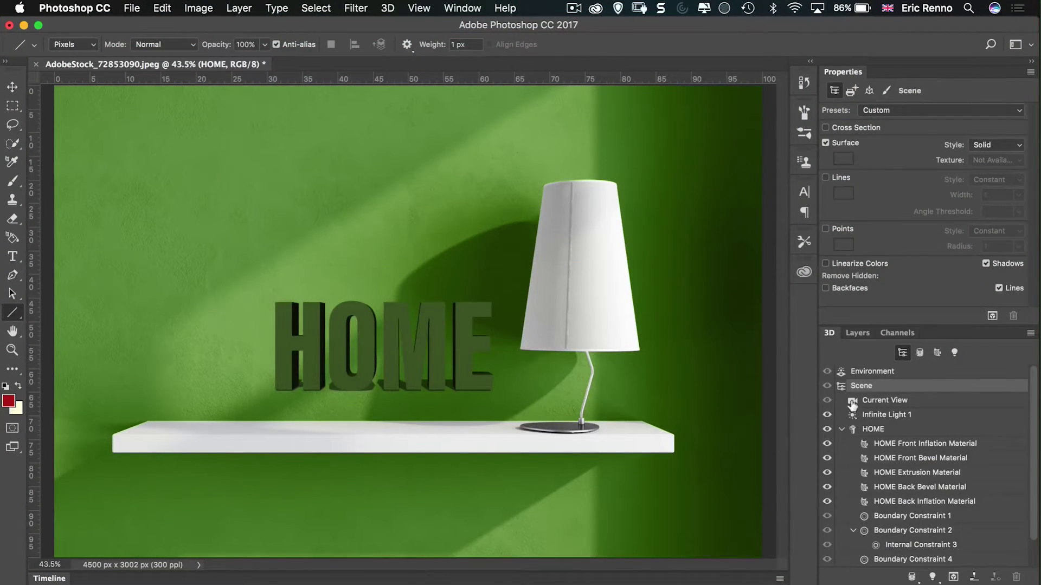
# - Set the 3D Current View camera to Vanishing Point Grid
pyautogui.click(853, 403)
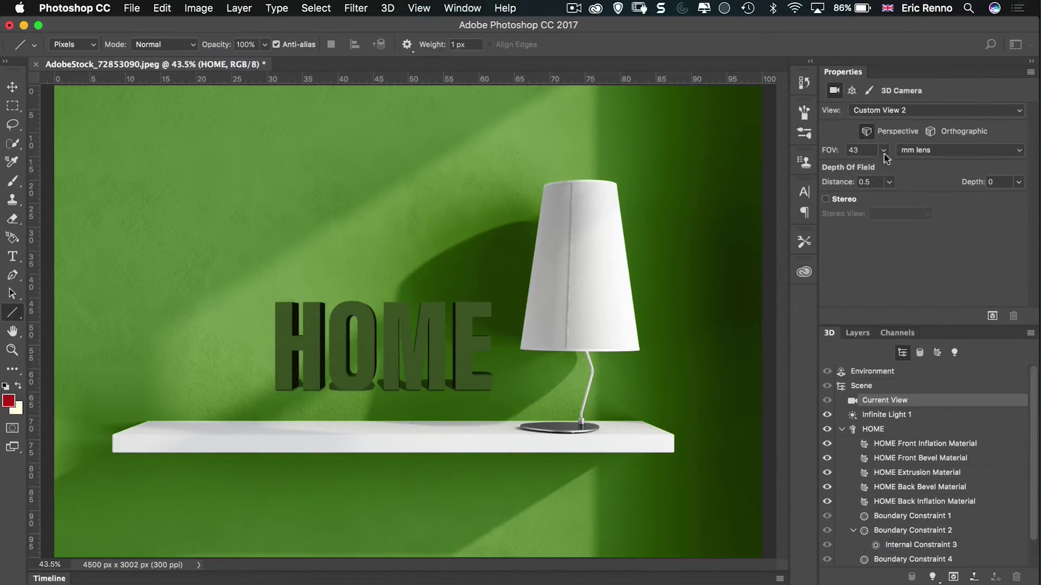
pyautogui.click(882, 112)
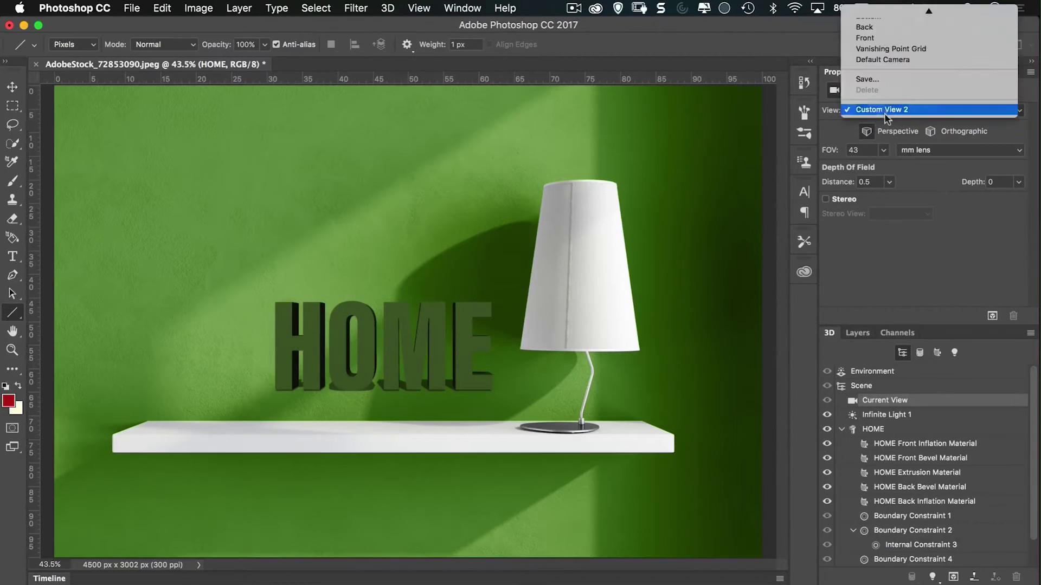
pyautogui.click(895, 49)
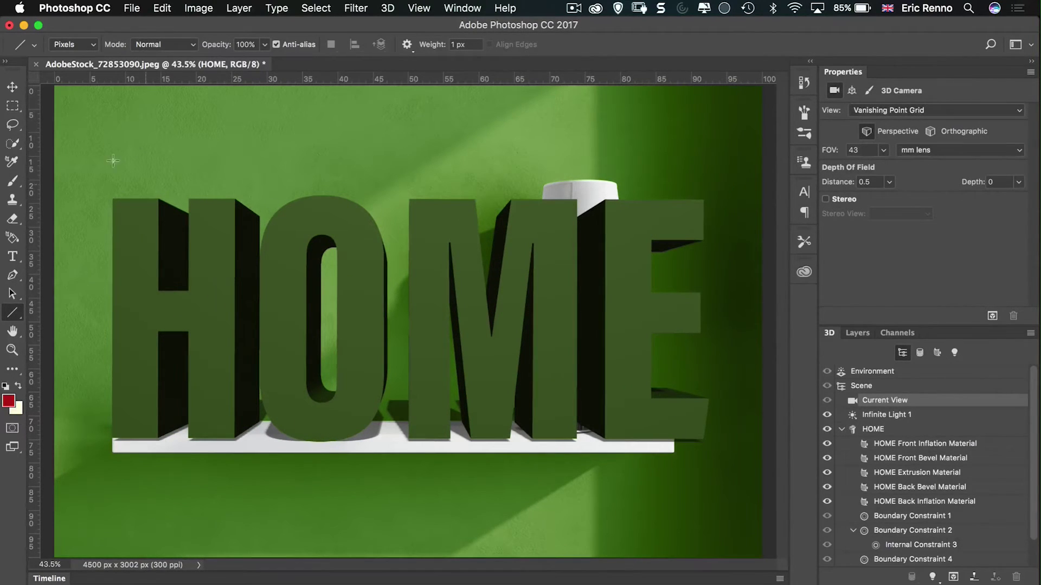
# - Select the HOME mesh and scale it down uniformly to reveal the lamp
pyautogui.click(12, 87)
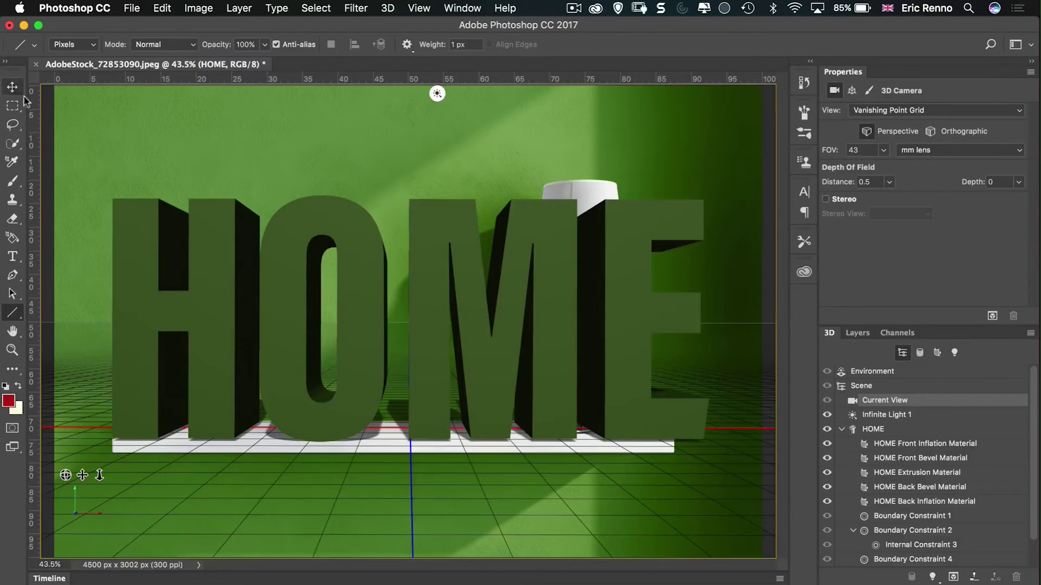
pyautogui.click(873, 429)
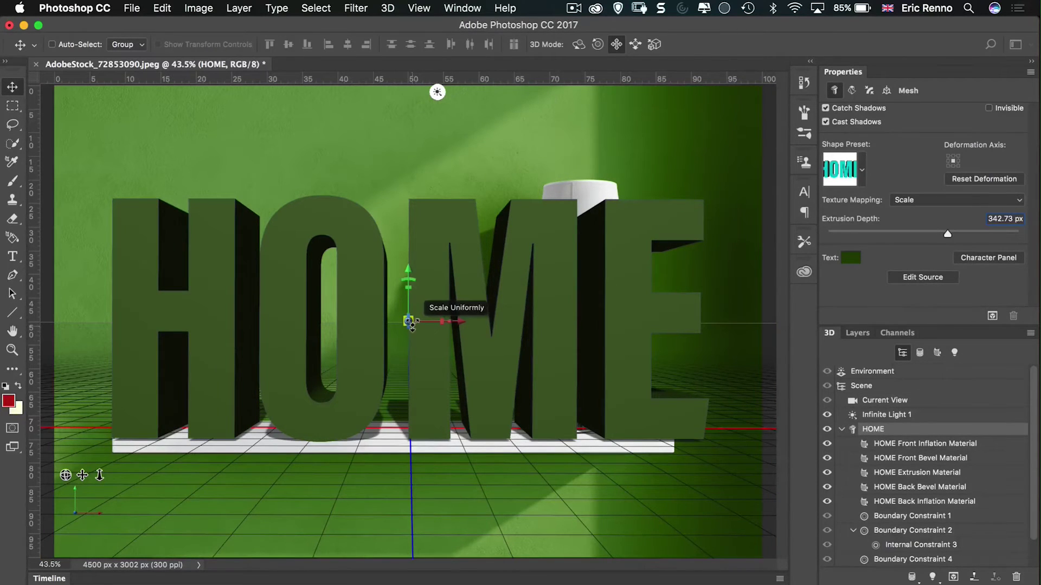
pyautogui.click(426, 325)
pyautogui.click(430, 329)
pyautogui.moveTo(410, 322); pyautogui.dragTo(439, 534)
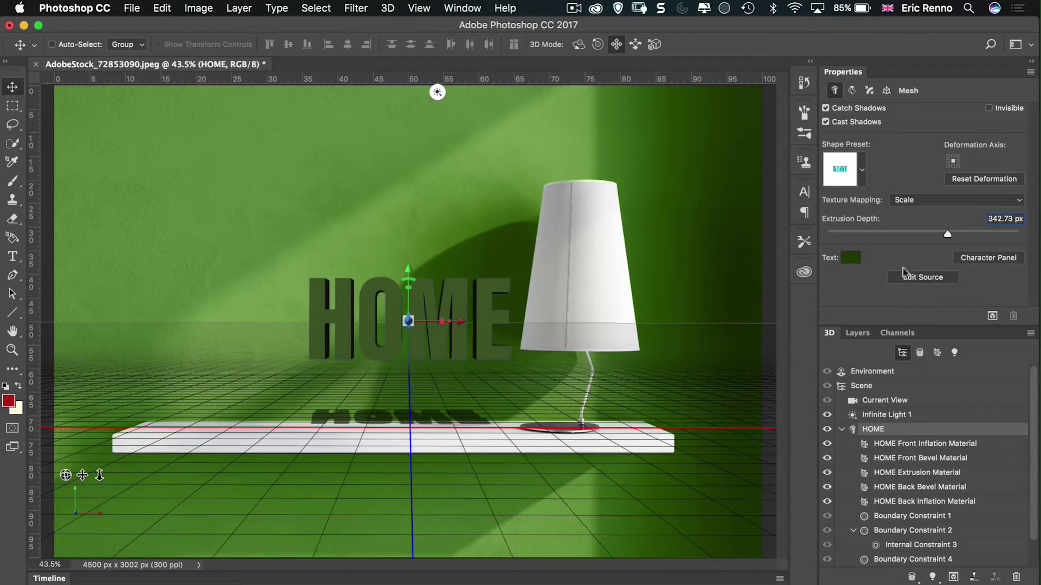
# - Move HOME to the ground and nudge it to X -87.5, Z 13.67 beside the lamp
pyautogui.click(887, 91)
pyautogui.click(921, 230)
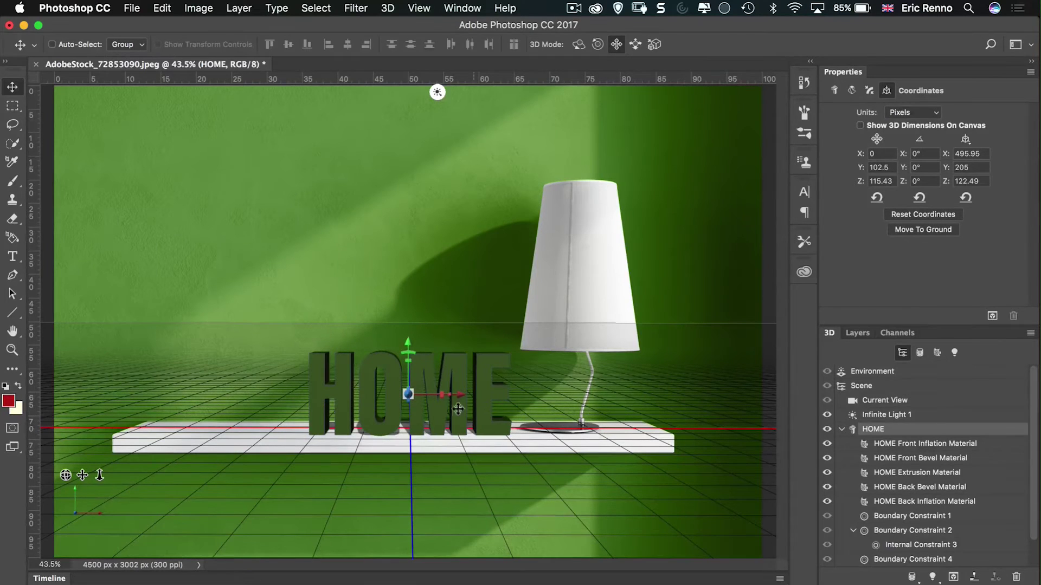
pyautogui.moveTo(407, 394); pyautogui.dragTo(388, 415)
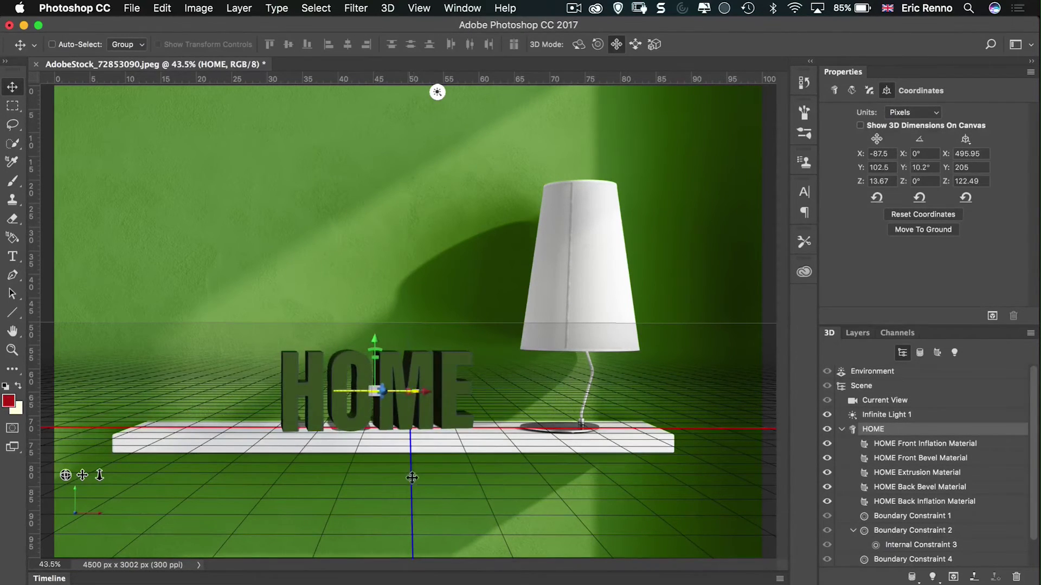
pyautogui.click(858, 334)
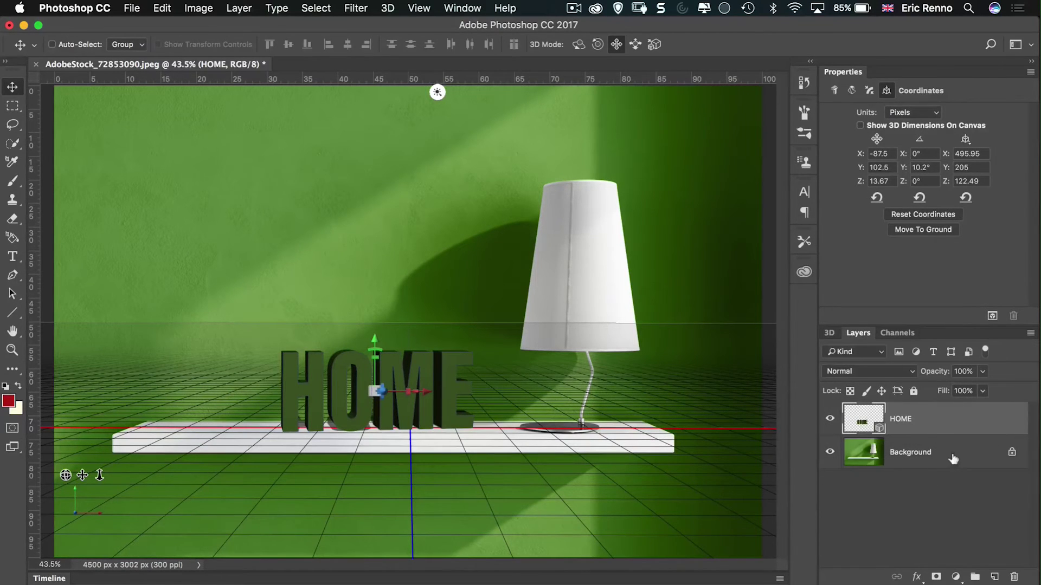
pyautogui.click(958, 459)
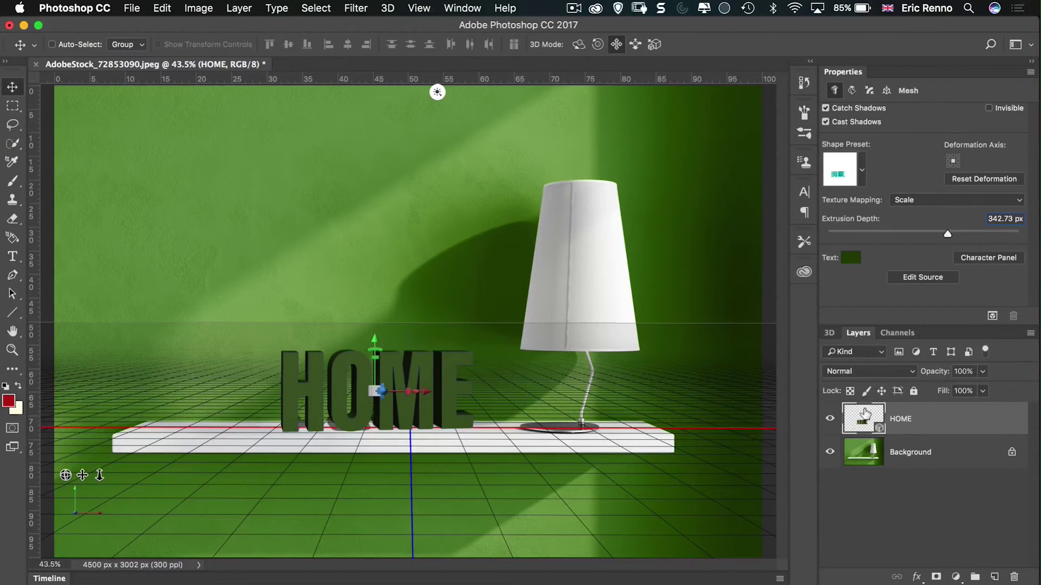
# - Edit the 3D text's source to read SUBSCRIBE, commit it and save
pyautogui.click(912, 278)
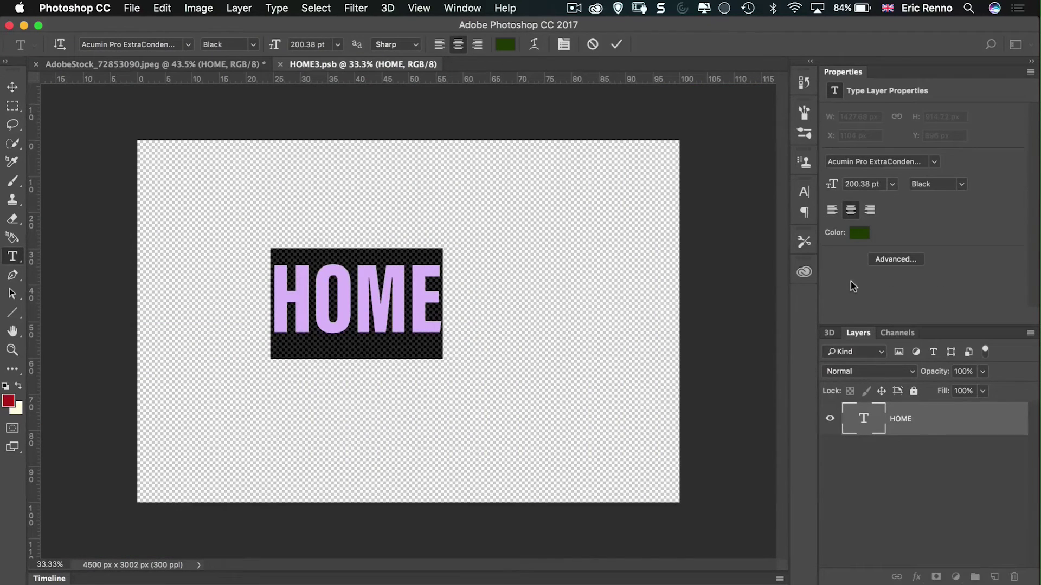
pyautogui.write('SUBSC')
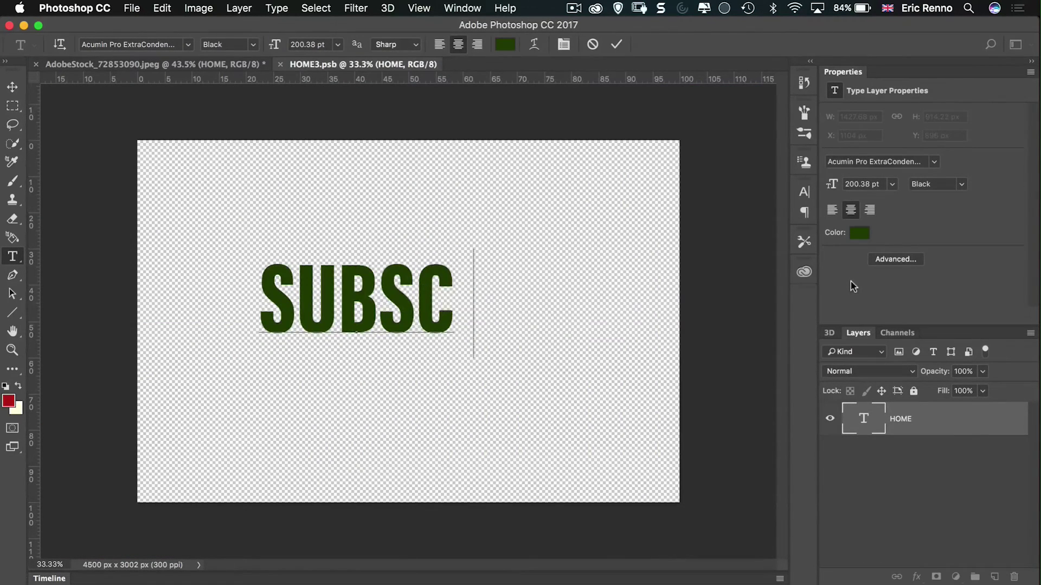
pyautogui.write('RIBE')
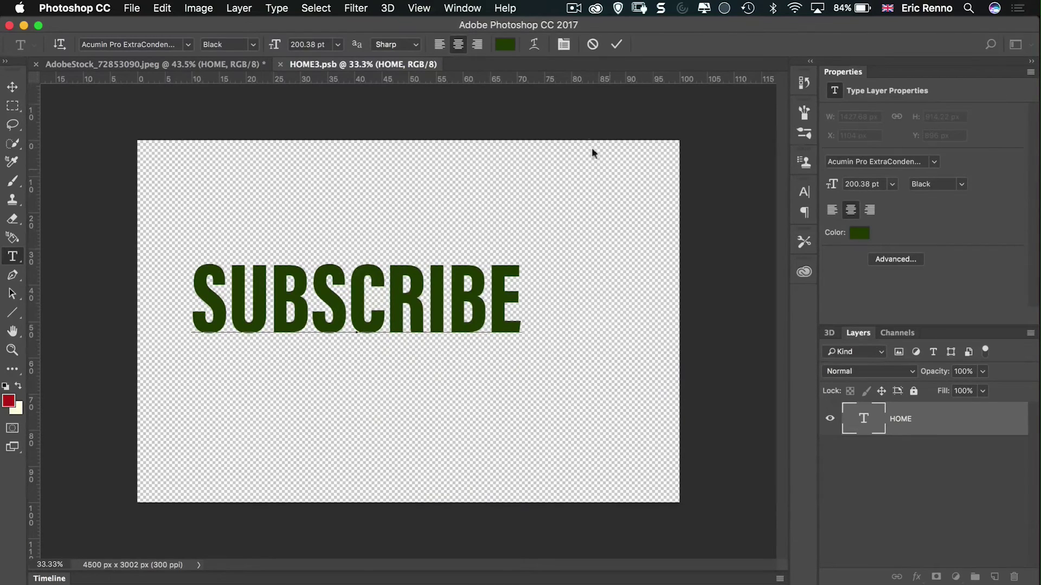
pyautogui.click(616, 43)
pyautogui.press('super+s')
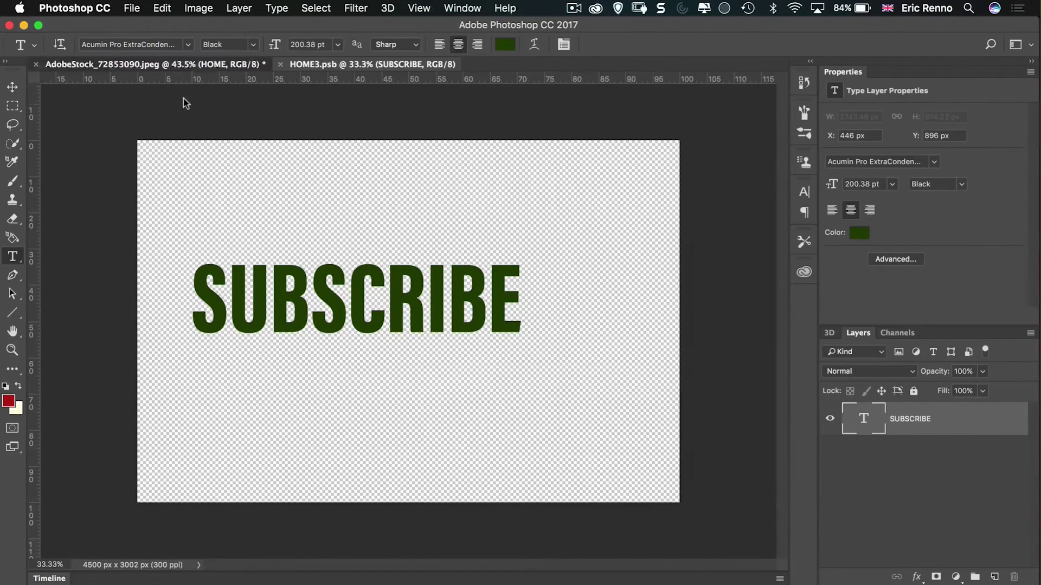
pyautogui.click(154, 64)
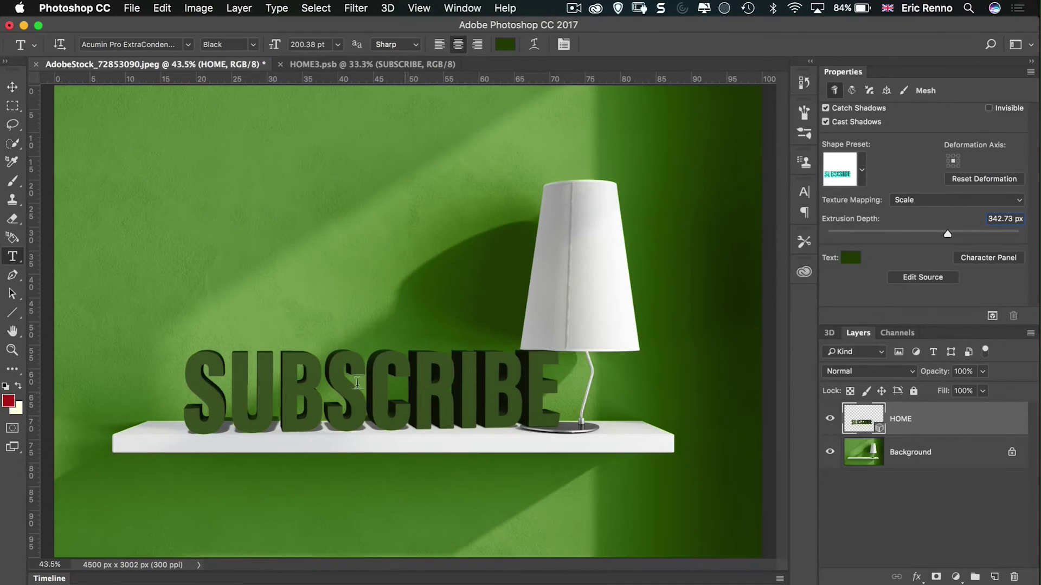
# - Scale the 3D SUBSCRIBE text down slightly
pyautogui.click(11, 87)
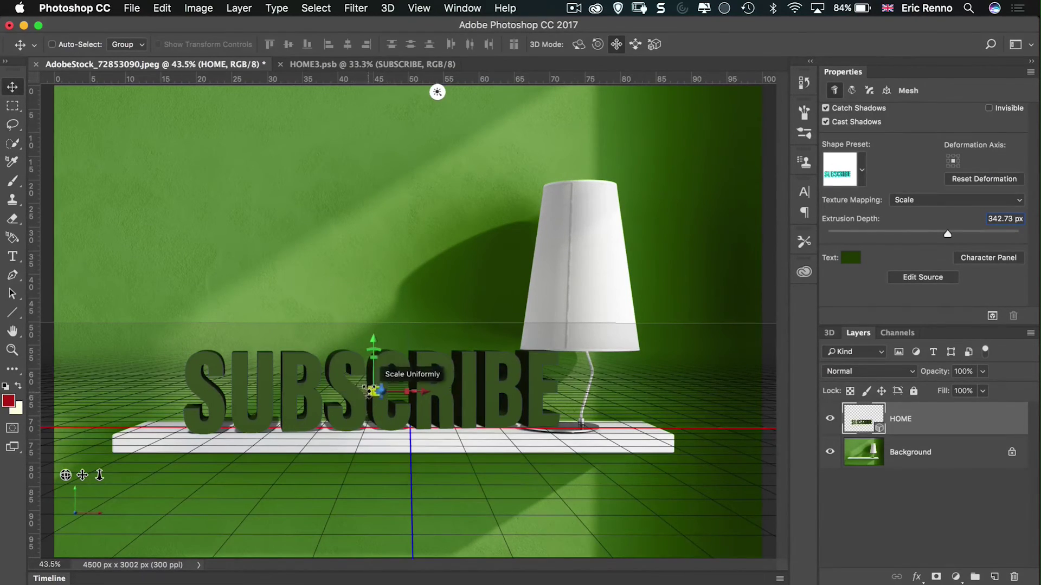
pyautogui.click(364, 391)
pyautogui.moveTo(364, 391); pyautogui.dragTo(326, 406)
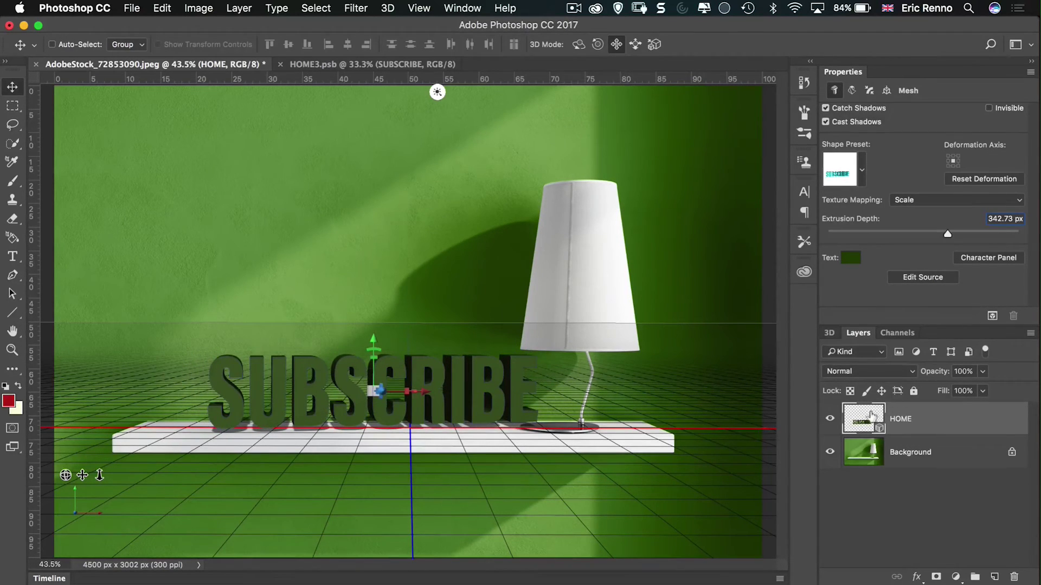
# - Move SUBSCRIBE left along the X axis to X -165.69, Z 27.72
pyautogui.click(830, 333)
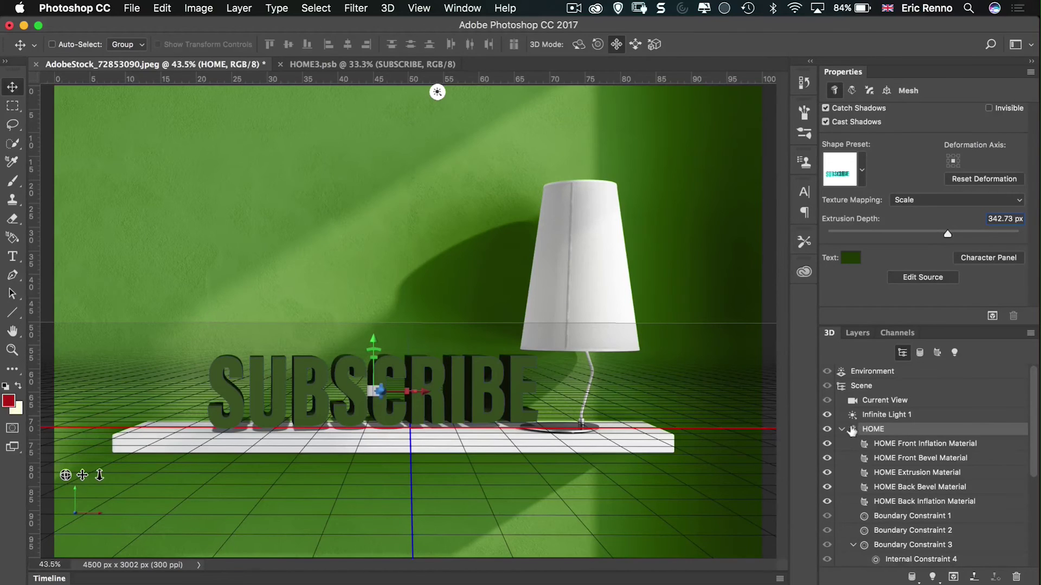
pyautogui.click(886, 90)
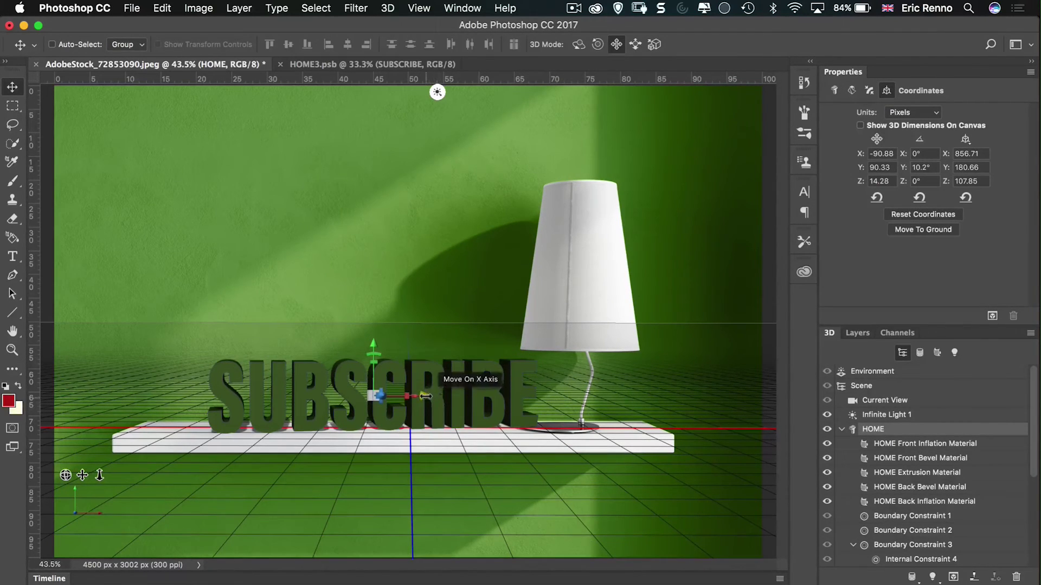
pyautogui.moveTo(420, 402); pyautogui.dragTo(386, 401)
# - Re-angle Infinite Light 1 to X 37°, Y 72.6°, Z -13.1° to reshade SUBSCRIBE
pyautogui.click(437, 93)
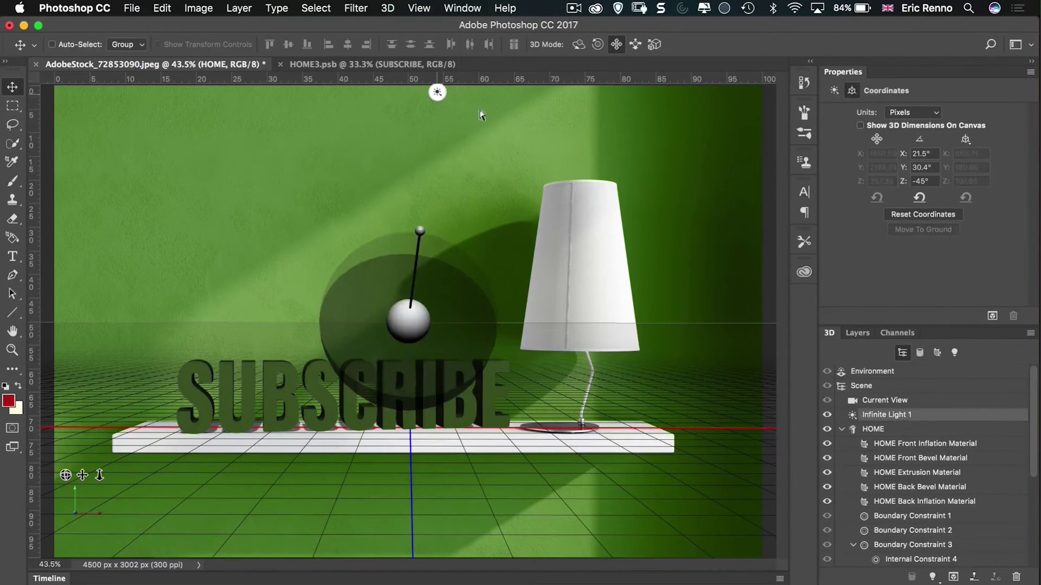
pyautogui.moveTo(431, 236)
pyautogui.mouseDown()
pyautogui.moveTo(488, 255)
pyautogui.moveTo(591, 214)
pyautogui.moveTo(507, 211)
pyautogui.moveTo(515, 197)
pyautogui.moveTo(527, 218)
pyautogui.mouseUp()
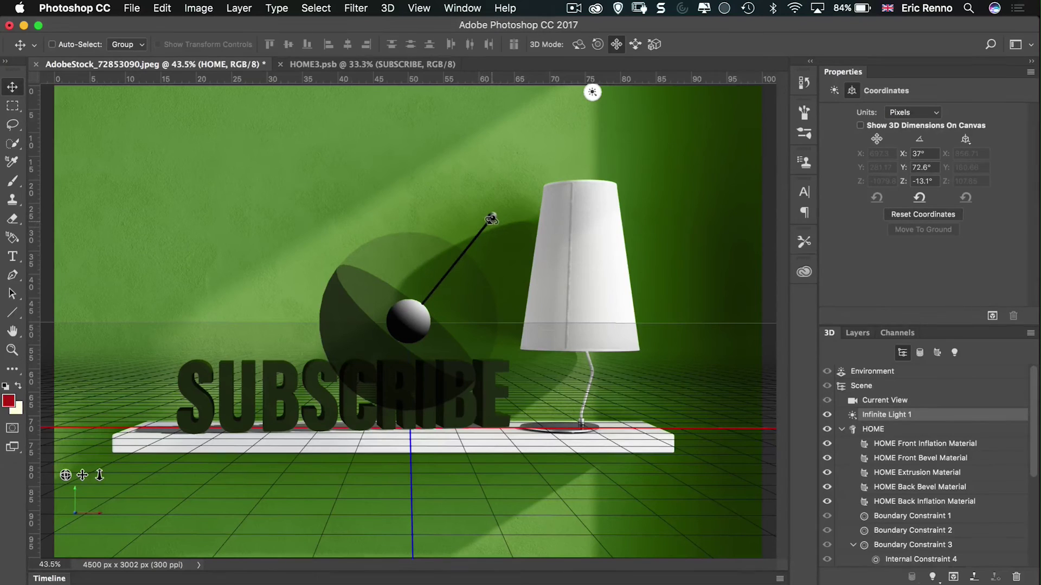
pyautogui.click(858, 333)
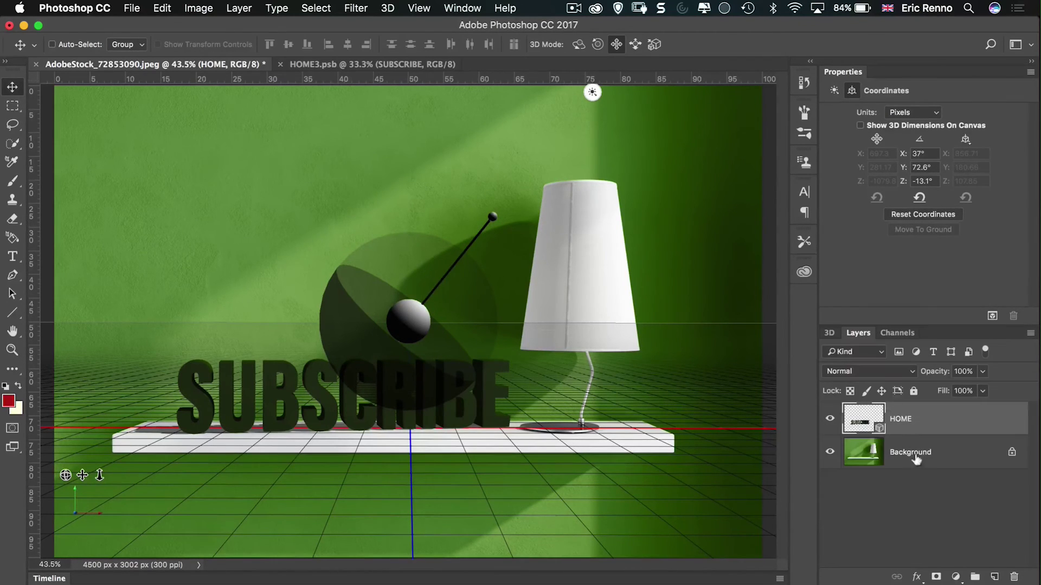